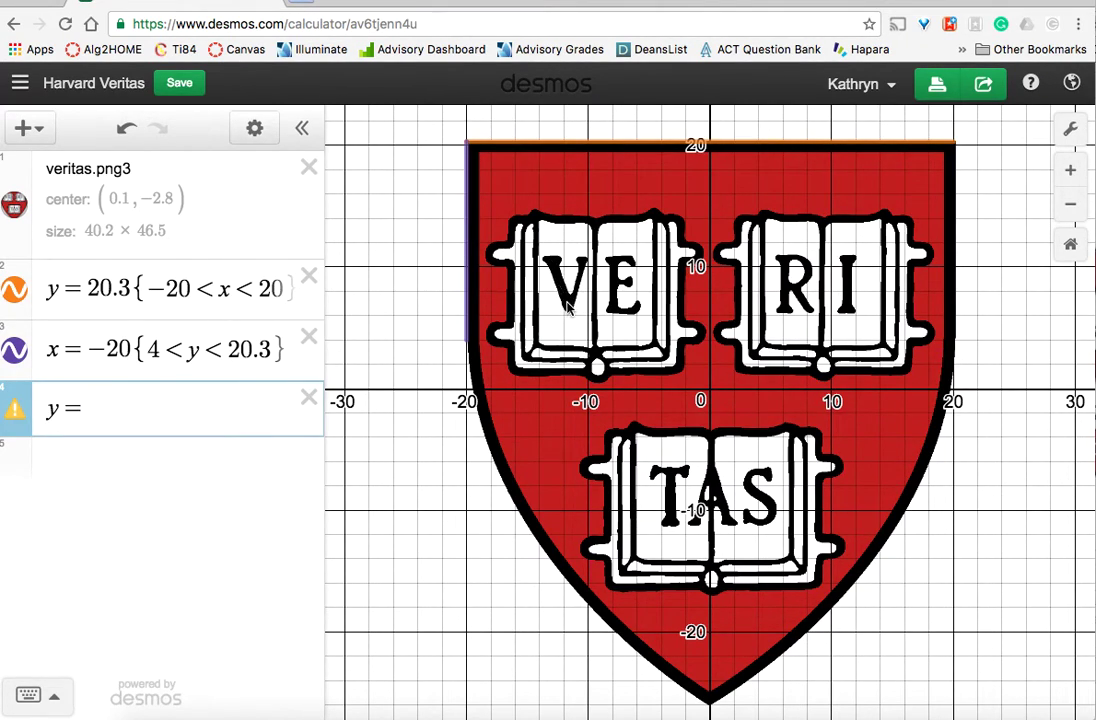
Complete the new expression as y = mx + b, then replace the slope m with -2/.6.
{"action": "type", "text": "mx+b"}
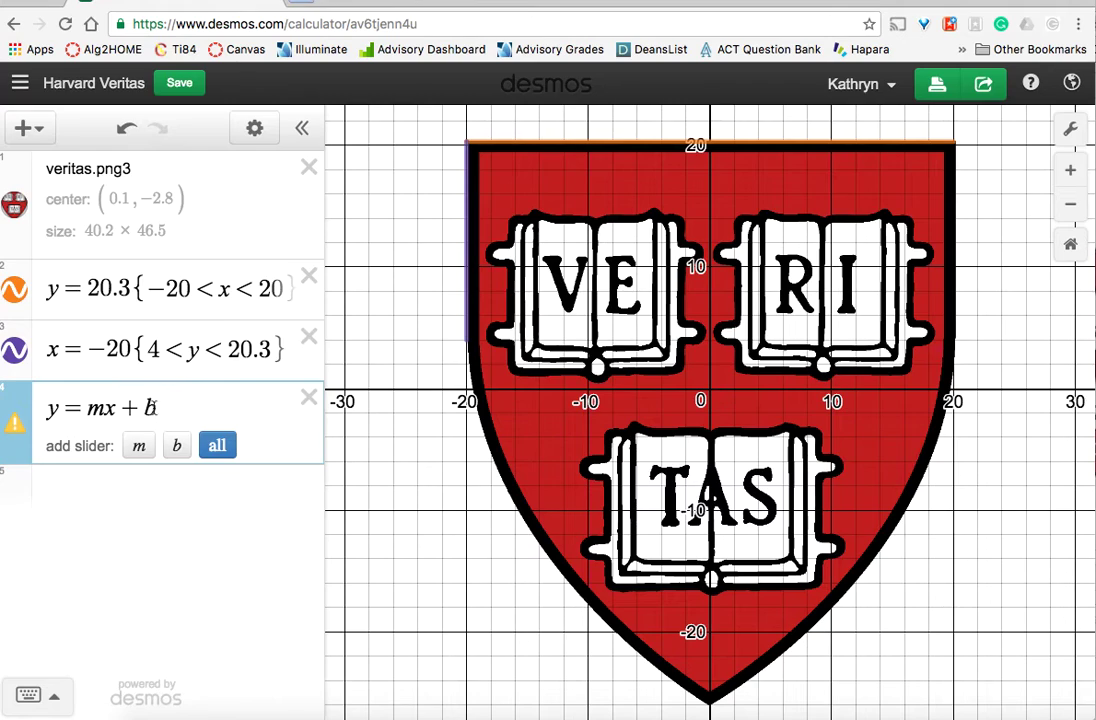
{"action": "left_click_drag", "start_coordinate": [103, 408], "coordinate": [87, 408]}
{"action": "type", "text": "2"}
{"action": "key", "text": "BackSpace"}
{"action": "type", "text": "-2/"}
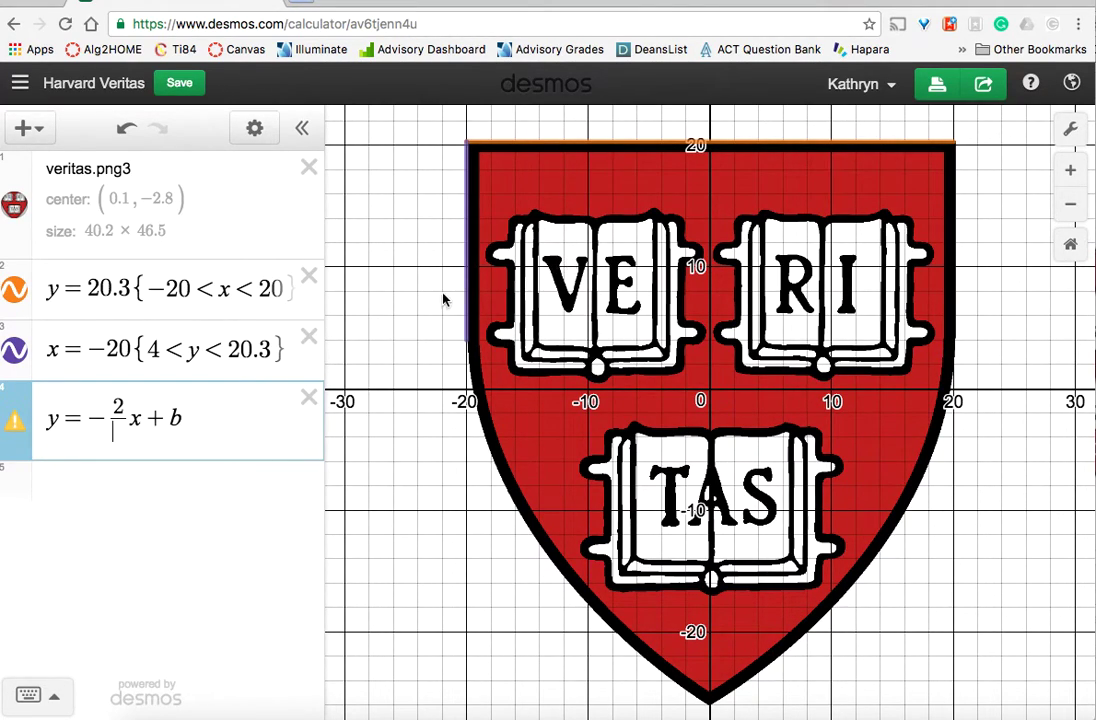
{"action": "type", "text": ".6"}
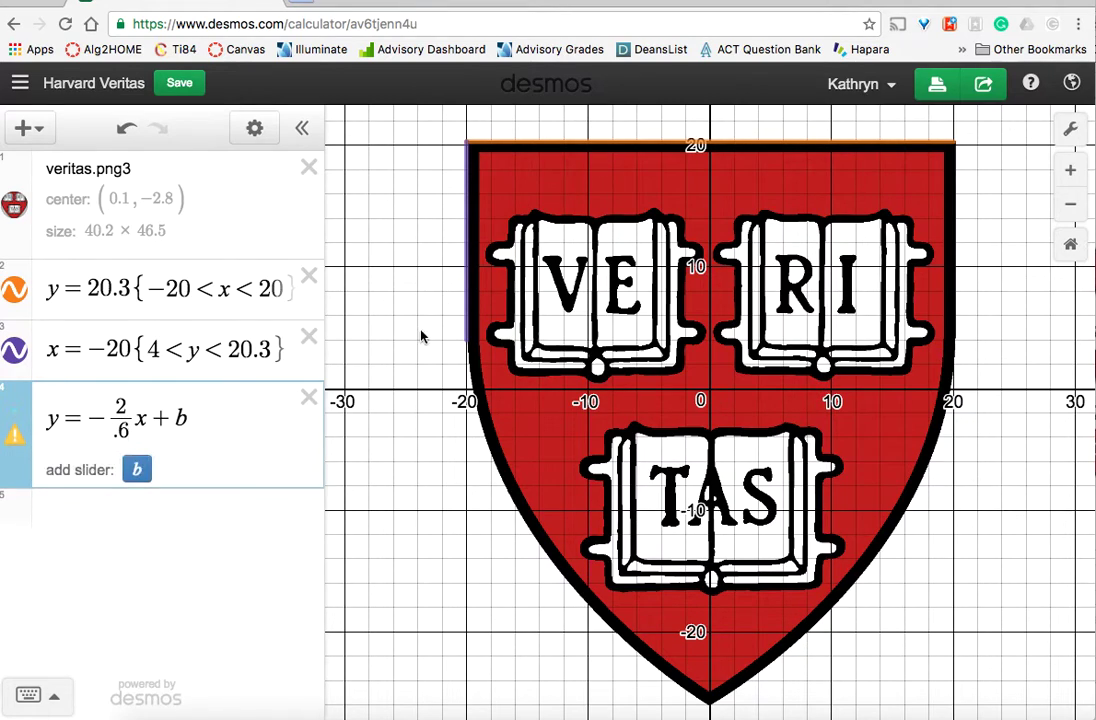
Remove the + b term to preview the line through the origin, and put the term back.
{"action": "left_click", "coordinate": [189, 418]}
{"action": "key", "text": "BackSpace"}
{"action": "key", "text": "BackSpace"}
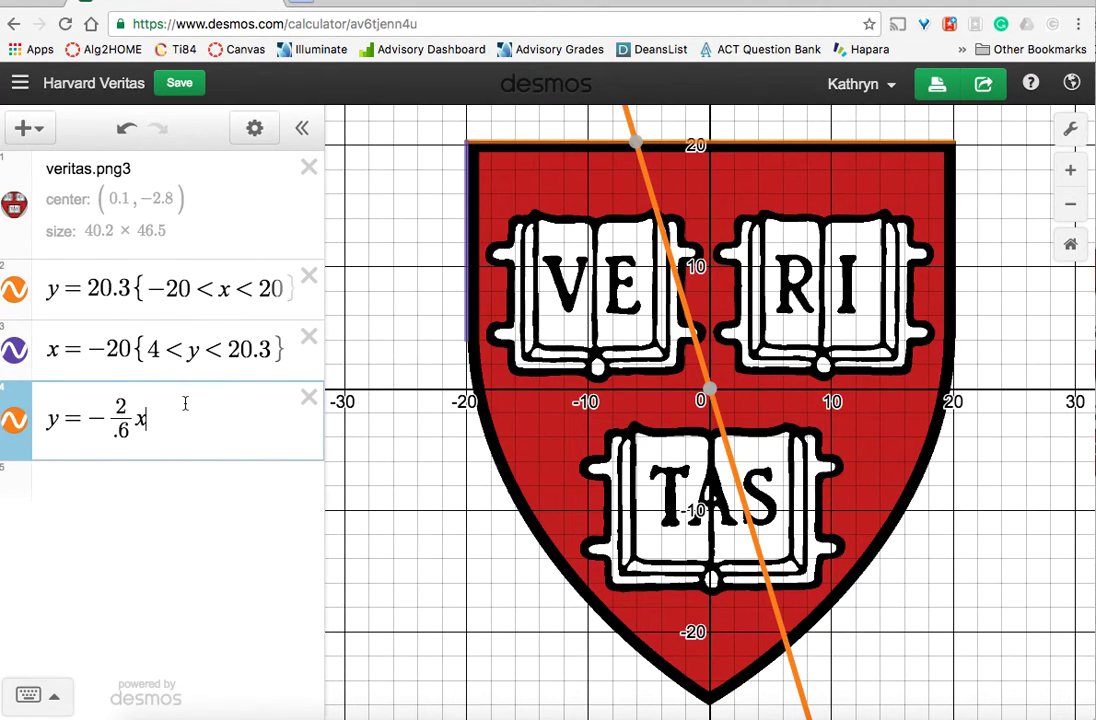
{"action": "type", "text": "+b"}
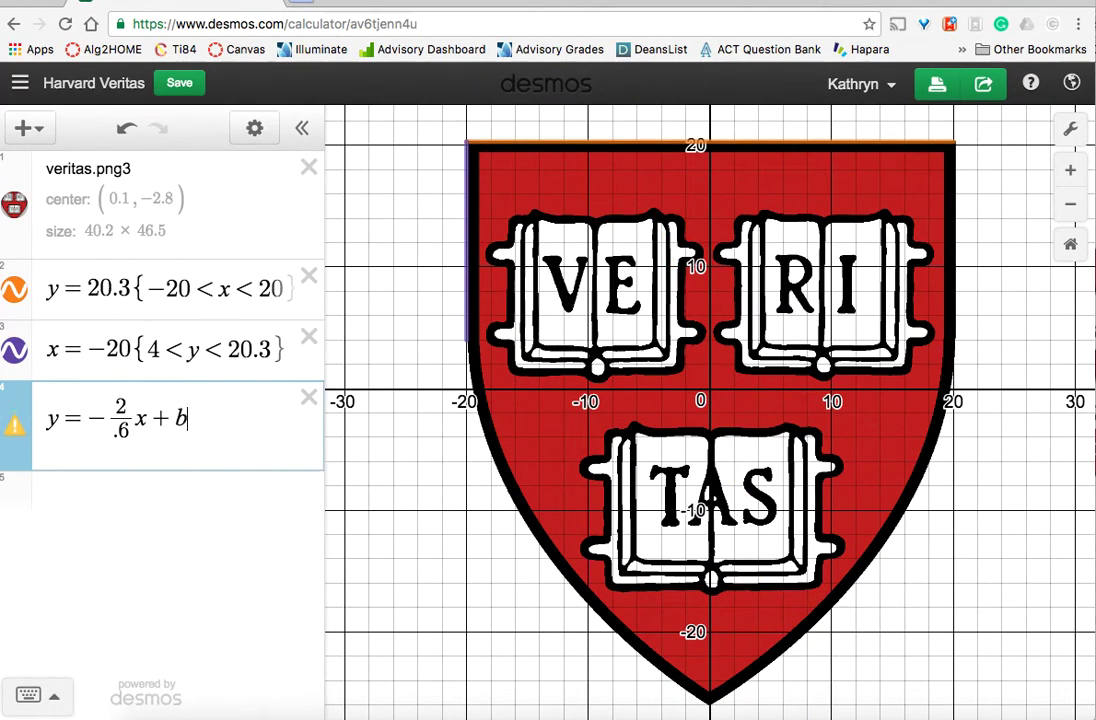
Replace the + b term of the sloped line with the trial intercept -20 and change it to -25.
{"action": "double_click", "coordinate": [182, 417]}
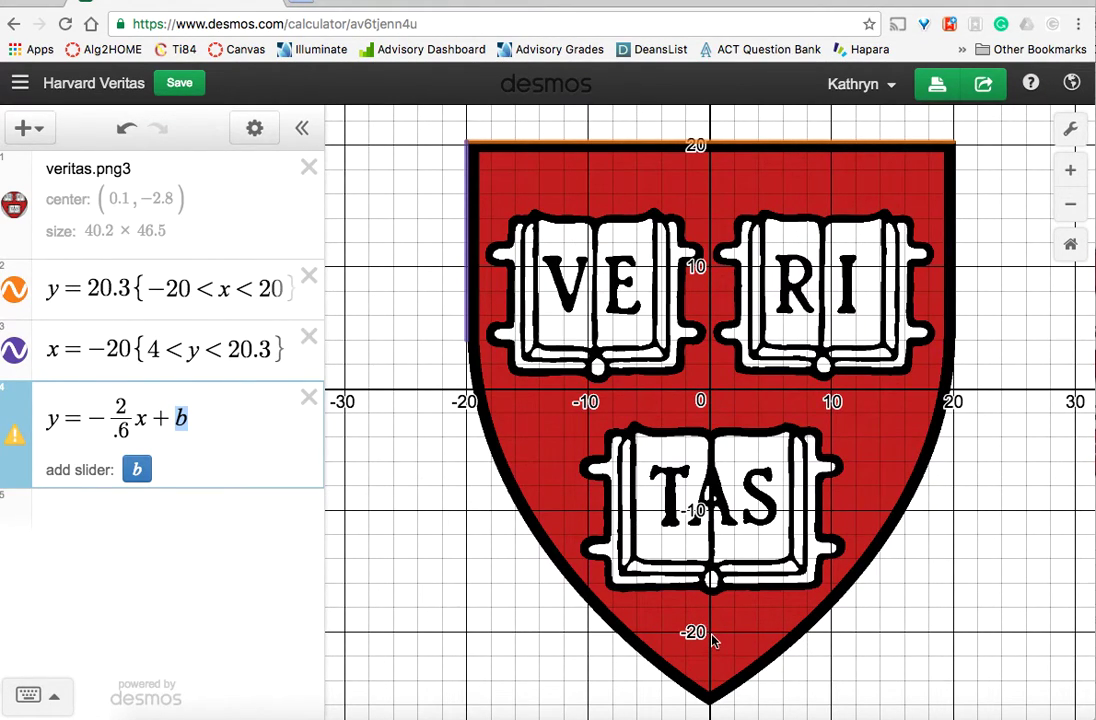
{"action": "key", "text": "BackSpace"}
{"action": "key", "text": "BackSpace"}
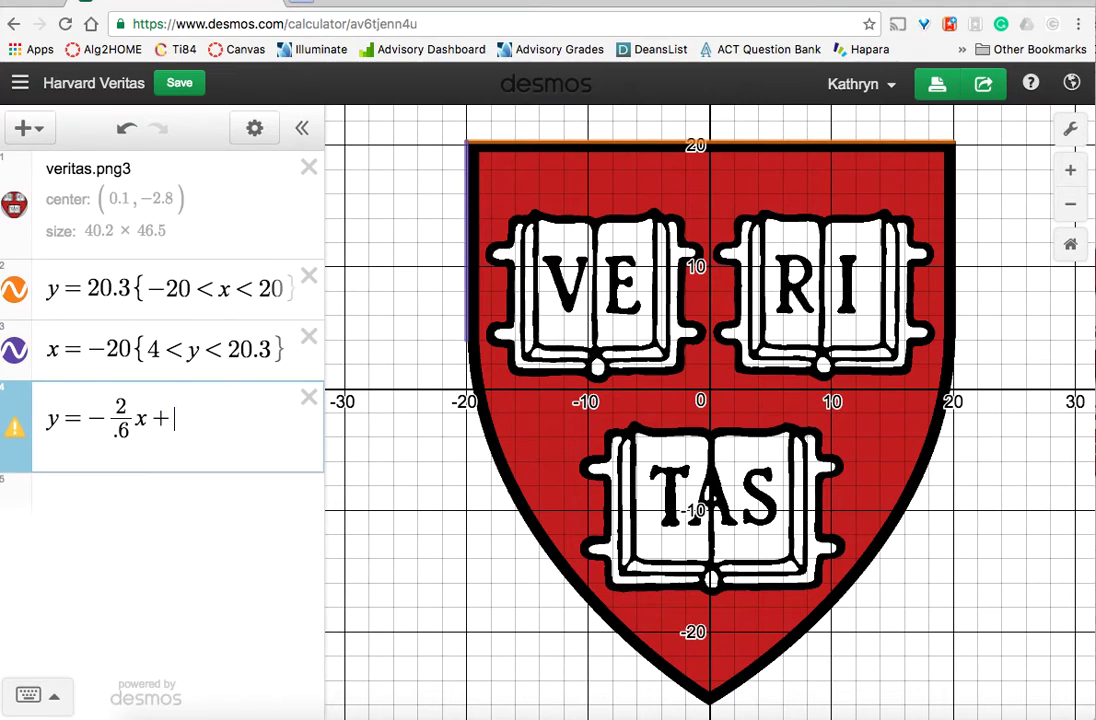
{"action": "type", "text": "-20"}
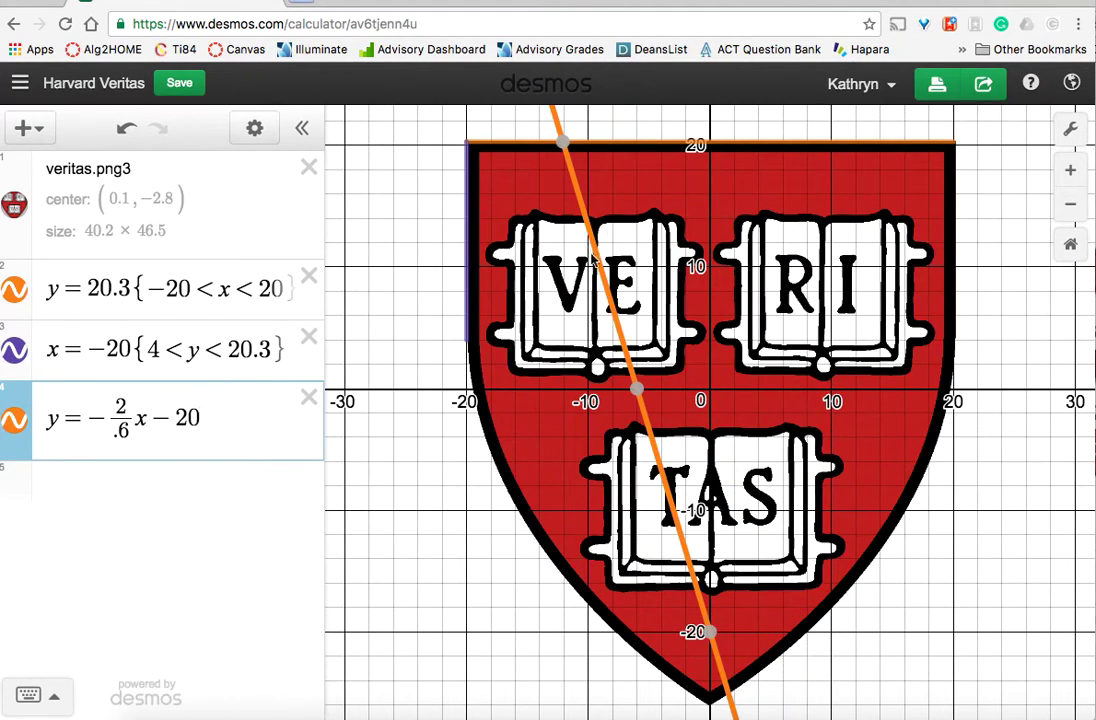
{"action": "key", "text": "BackSpace"}
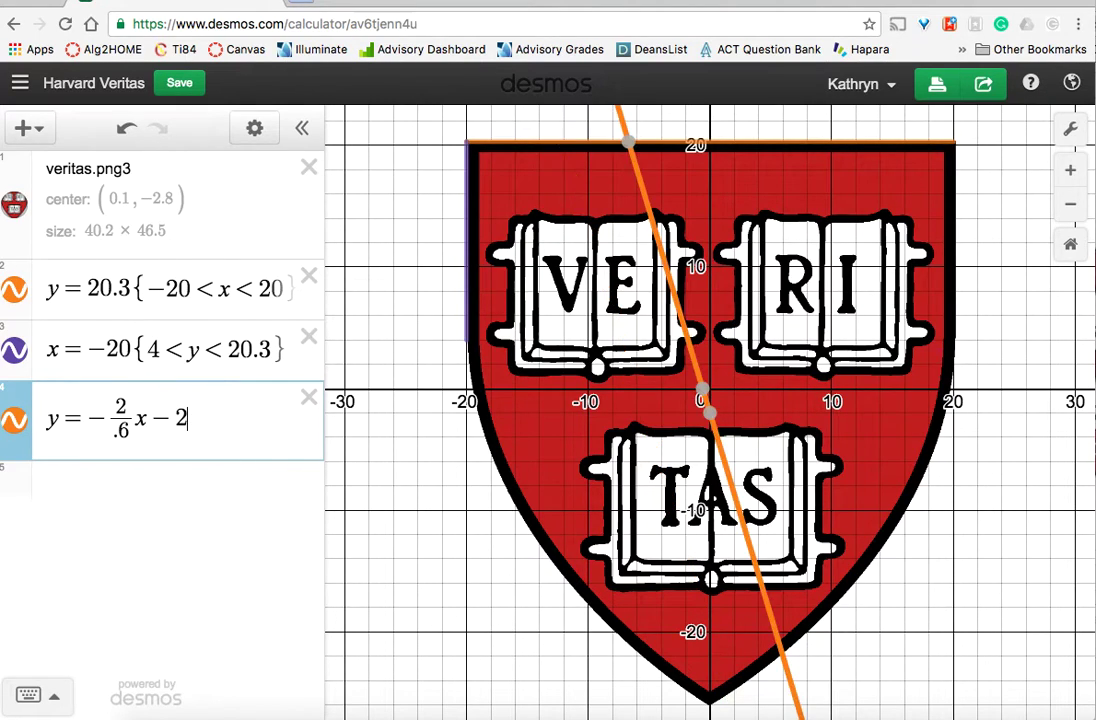
{"action": "type", "text": "5"}
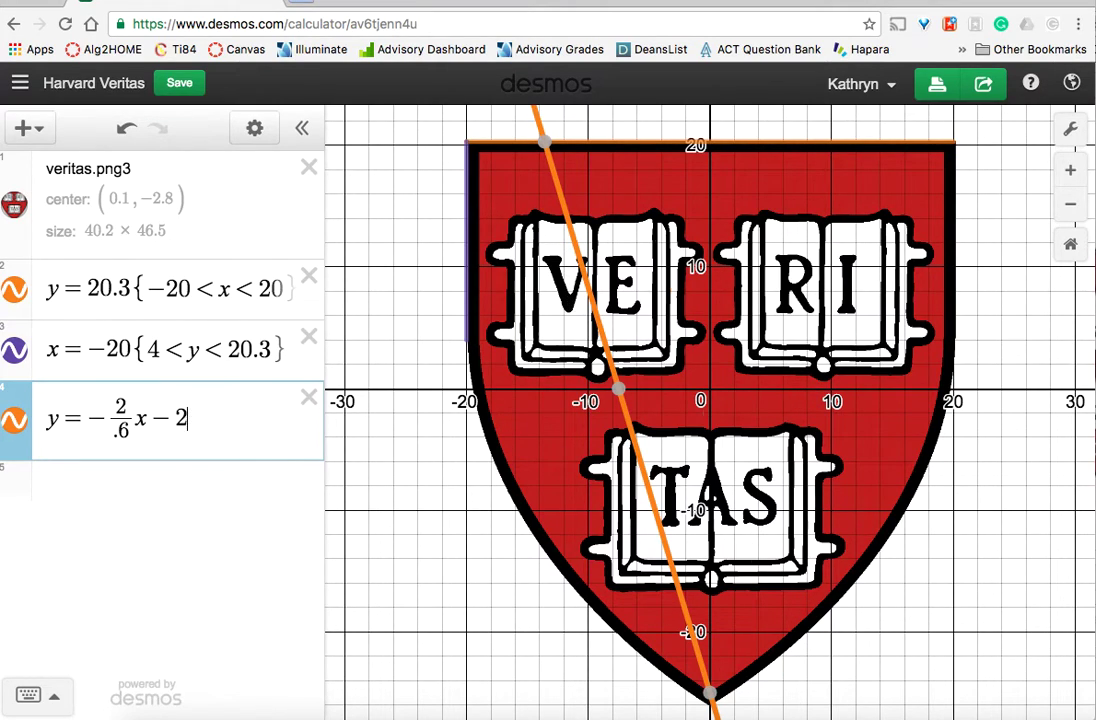
Try the intercepts -30, -31 and -32 to line the sloped line up with the V's left stroke.
{"action": "key", "text": "BackSpace"}
{"action": "key", "text": "BackSpace"}
{"action": "type", "text": "30"}
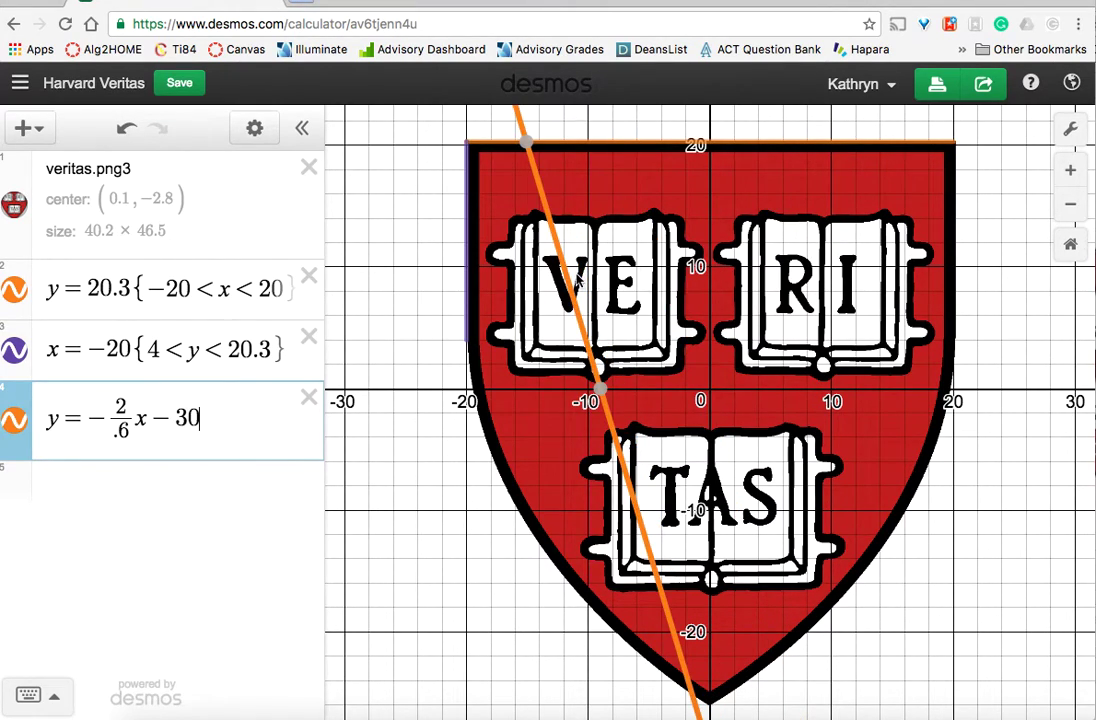
{"action": "key", "text": "BackSpace"}
{"action": "type", "text": "1"}
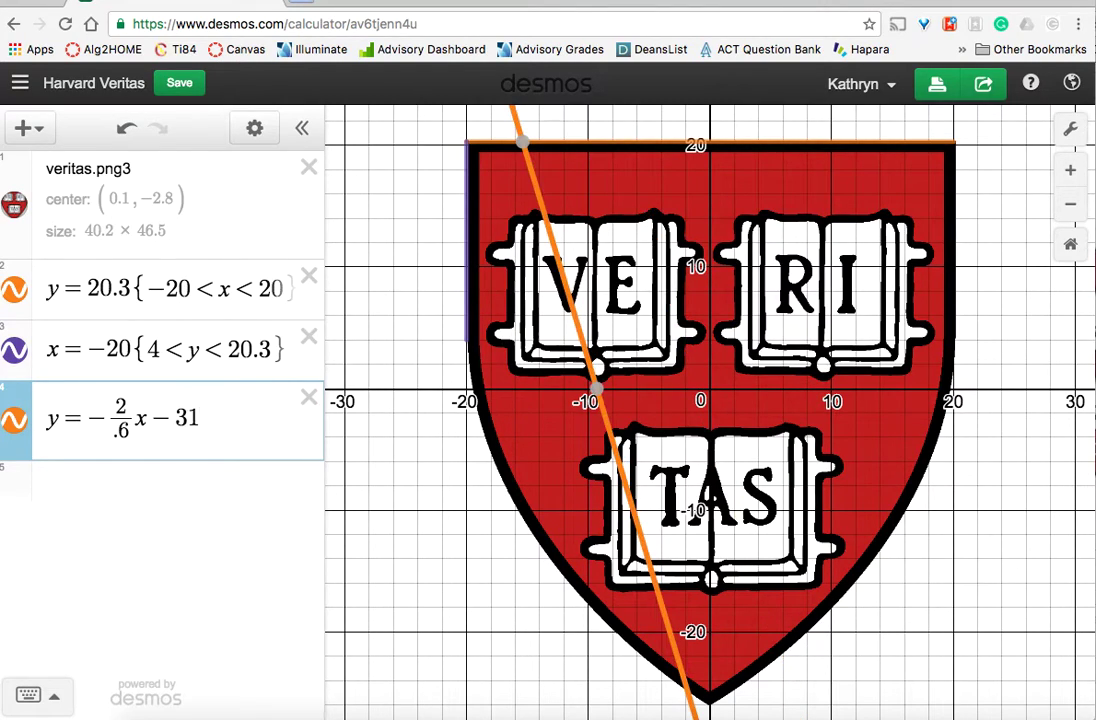
{"action": "key", "text": "BackSpace"}
{"action": "type", "text": "2"}
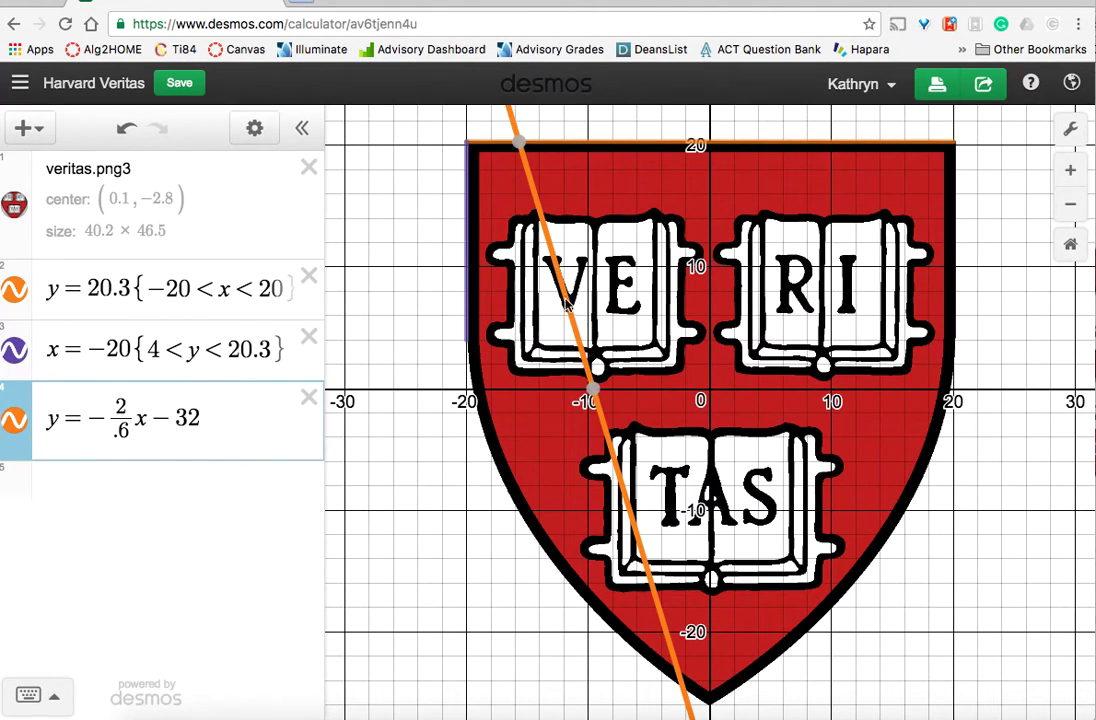
Set the denominator of the line's slope to .7 and its intercept to -26.
{"action": "key", "text": "Left"}
{"action": "key", "text": "Left"}
{"action": "key", "text": "Left"}
{"action": "key", "text": "Left"}
{"action": "key", "text": "Left"}
{"action": "key", "text": "BackSpace"}
{"action": "type", "text": "7"}
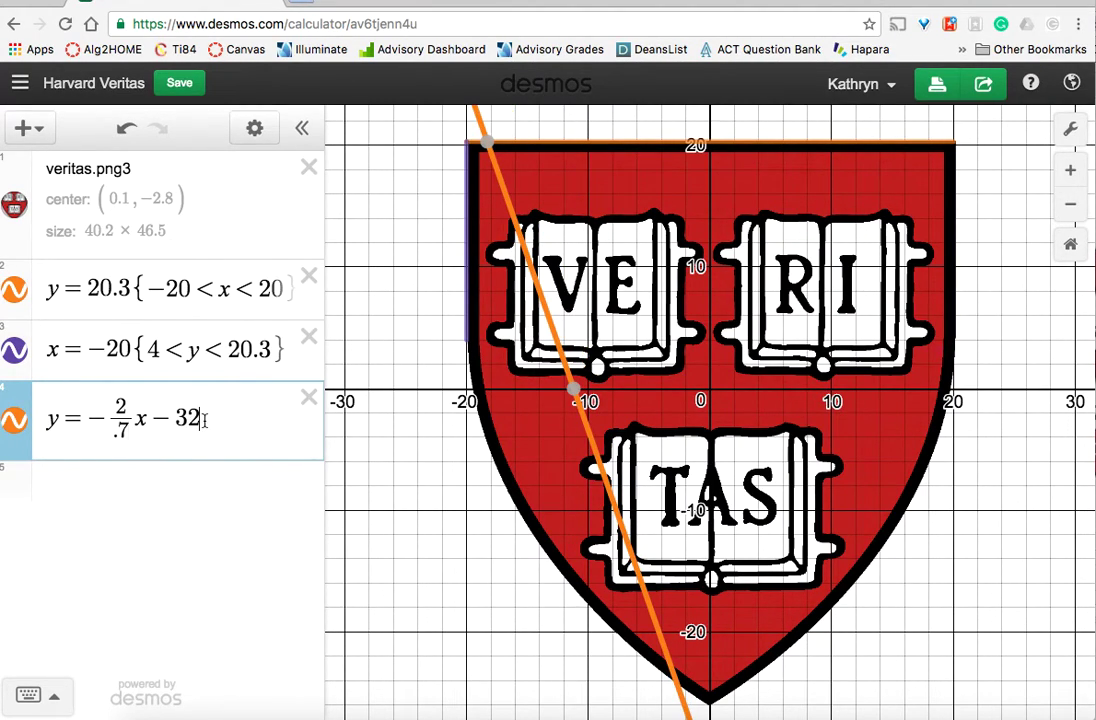
{"action": "key", "text": "BackSpace"}
{"action": "key", "text": "BackSpace"}
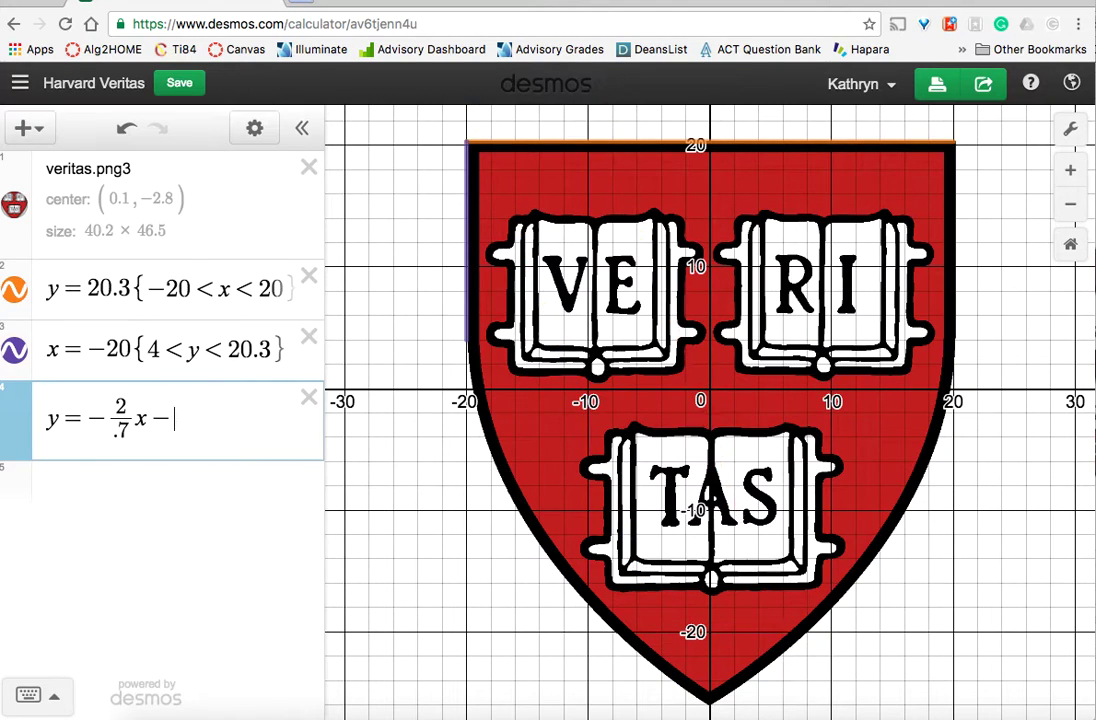
{"action": "type", "text": "26"}
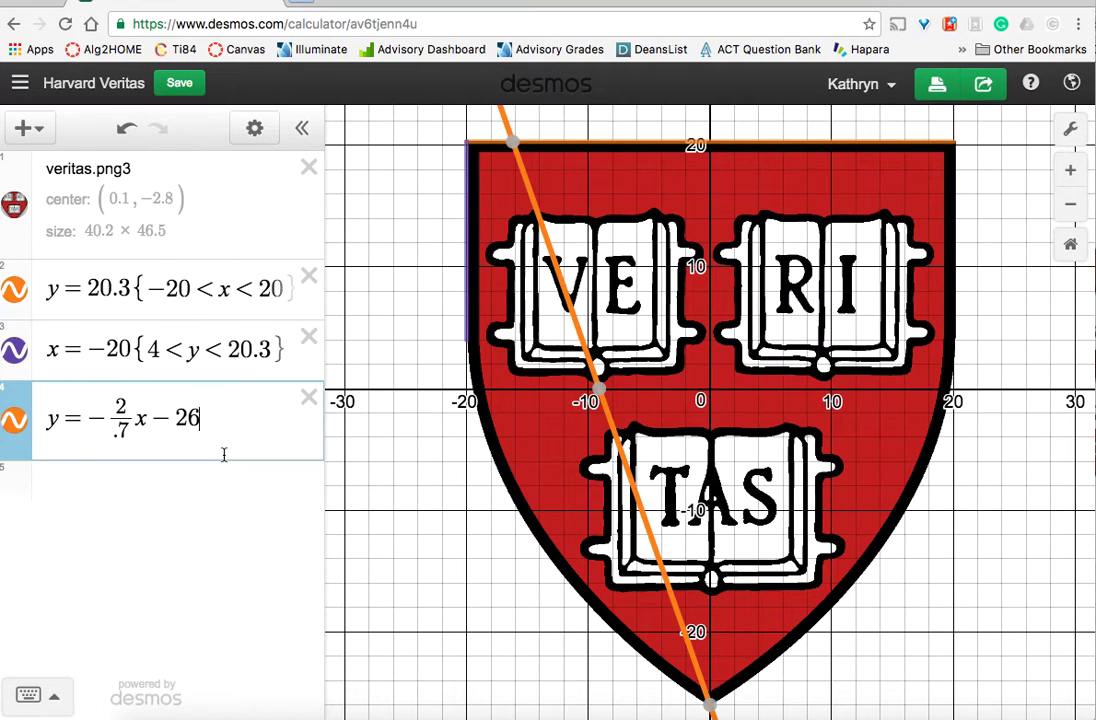
Add a restriction to the sloped line, trying 8 < y and setting the lower bound to 6.5.
{"action": "type", "text": "{"}
{"action": "type", "text": "8<"}
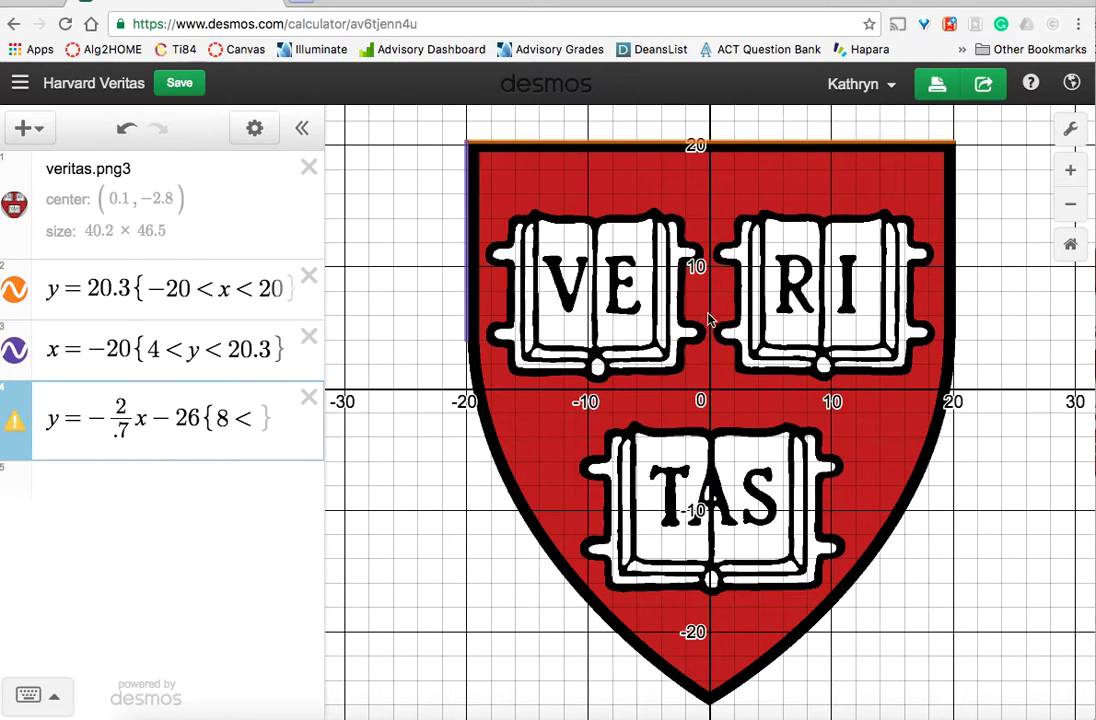
{"action": "type", "text": "y"}
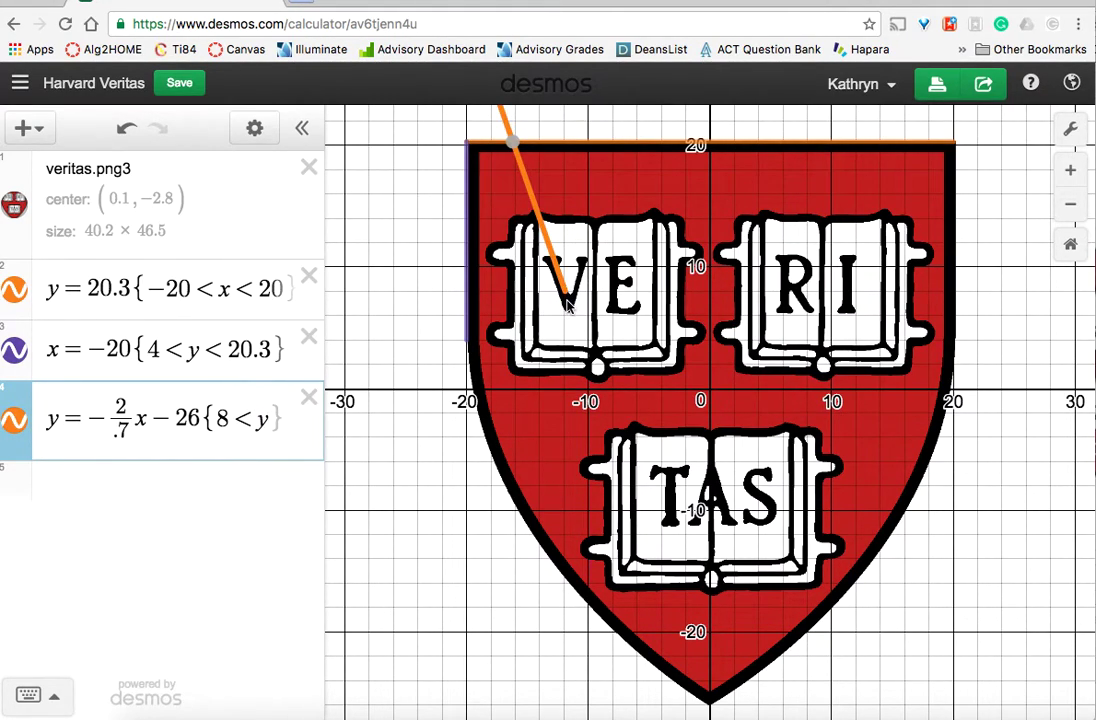
{"action": "key", "text": "Delete"}
{"action": "type", "text": "6.5"}
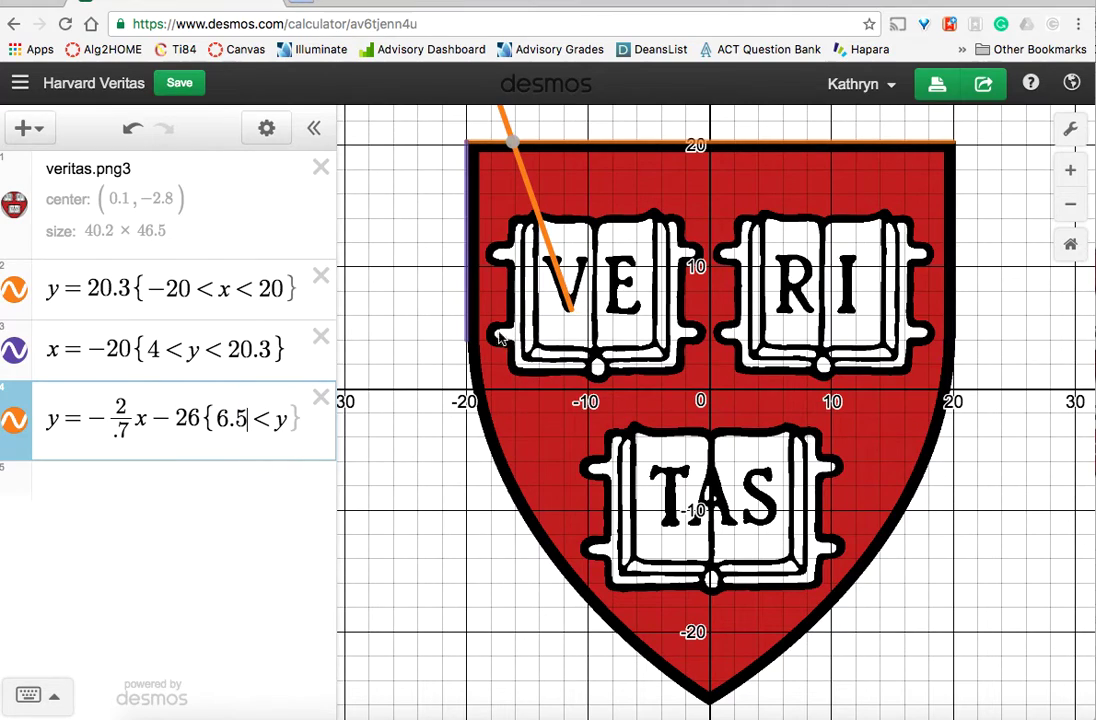
Add the upper bound 10.5 to the y restriction and check the segment with the shield image temporarily hidden.
{"action": "key", "text": "Right"}
{"action": "key", "text": "Right"}
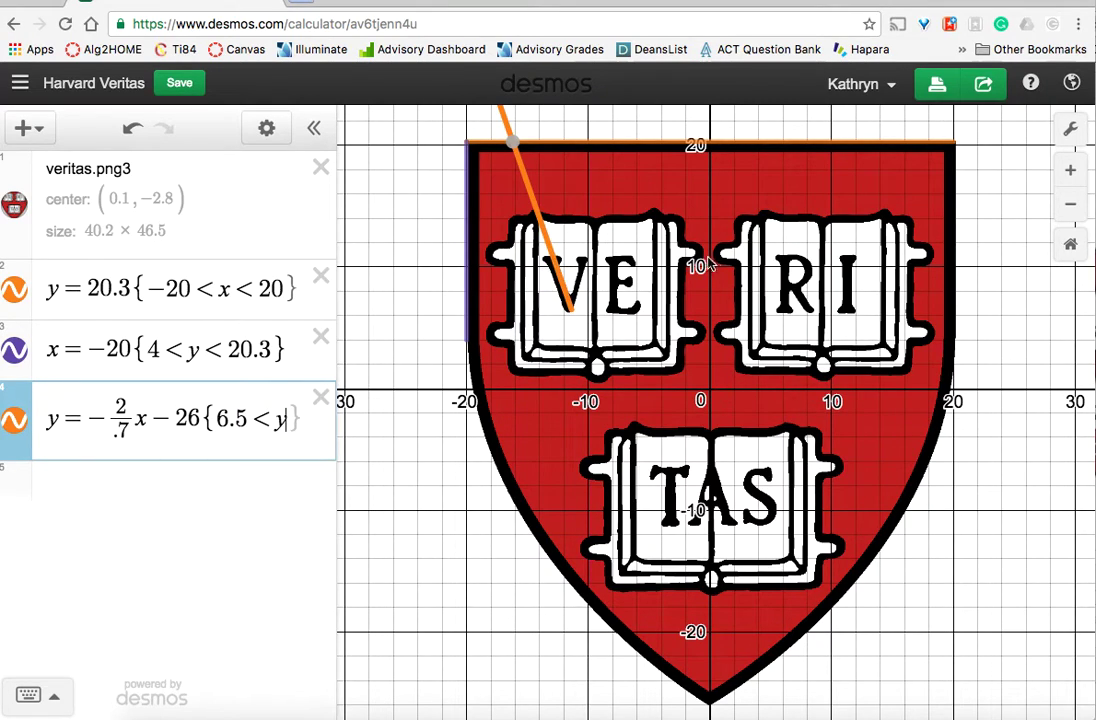
{"action": "type", "text": "< 10"}
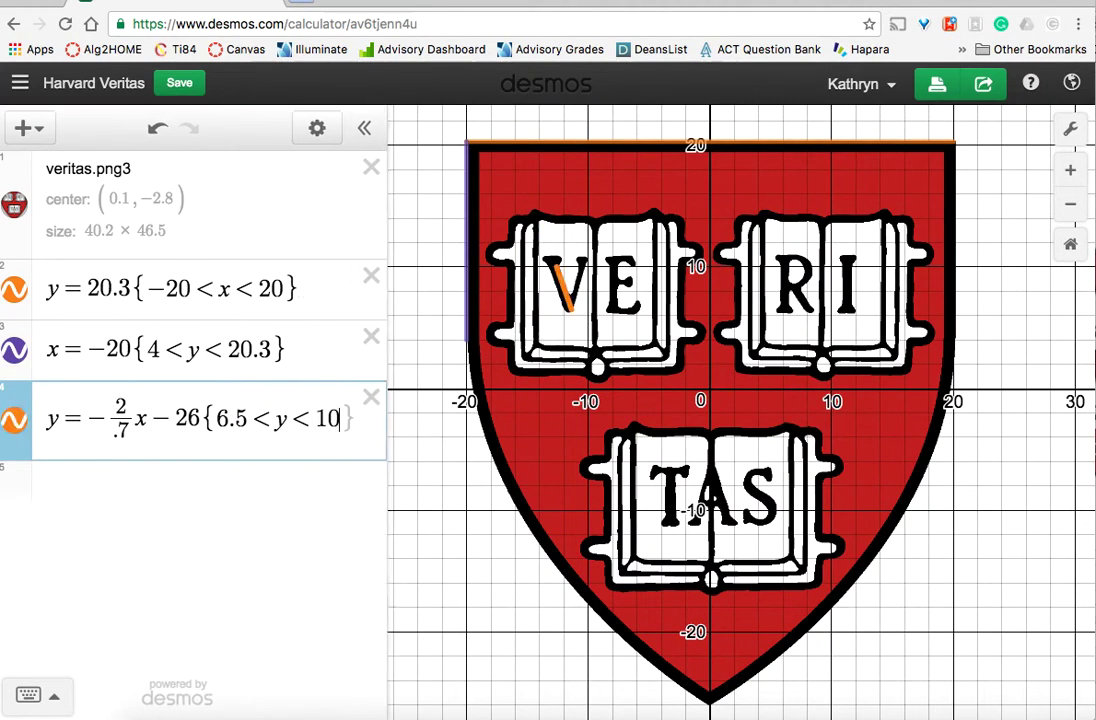
{"action": "type", "text": "."}
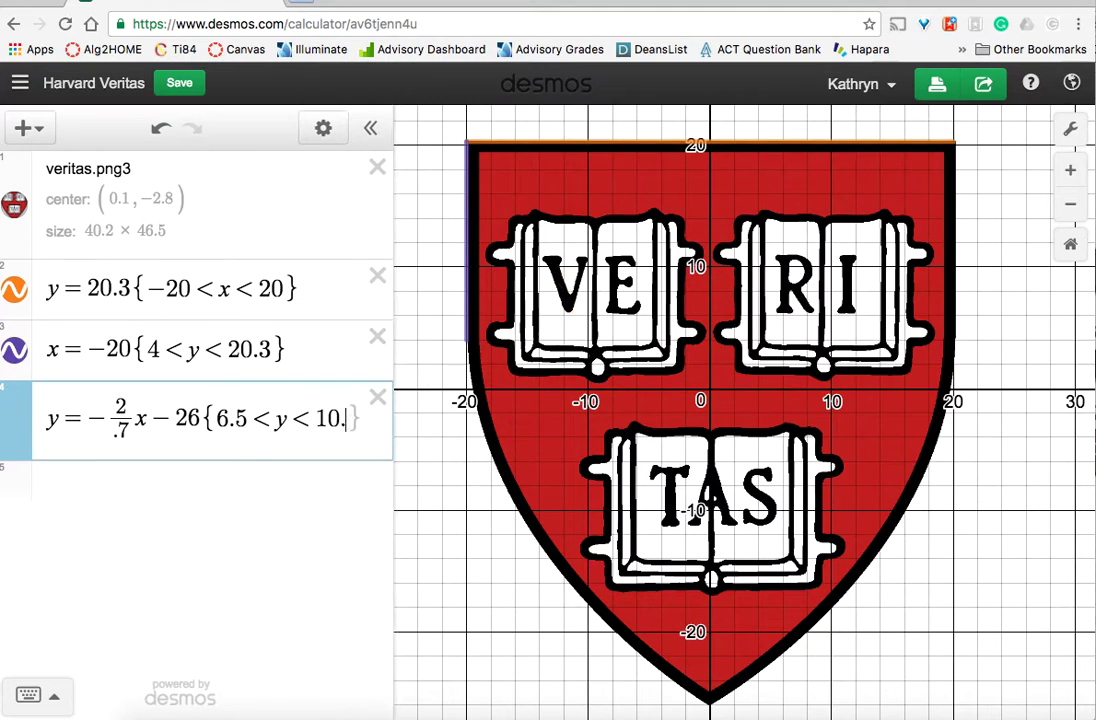
{"action": "type", "text": "5"}
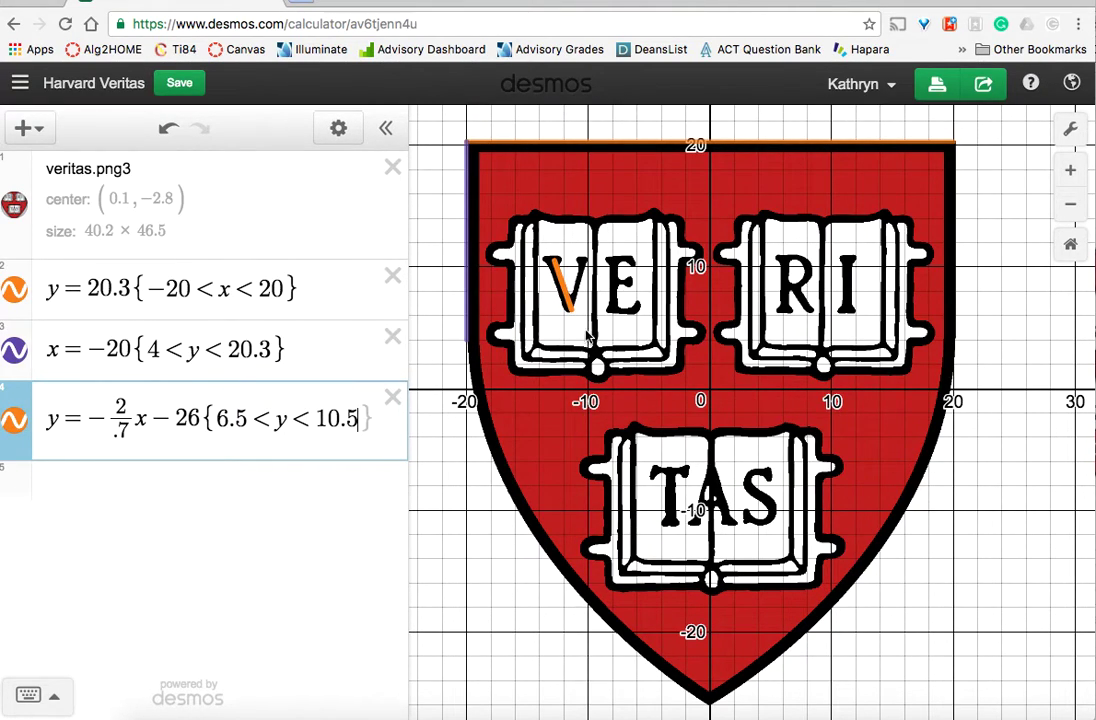
{"action": "left_click", "coordinate": [14, 205]}
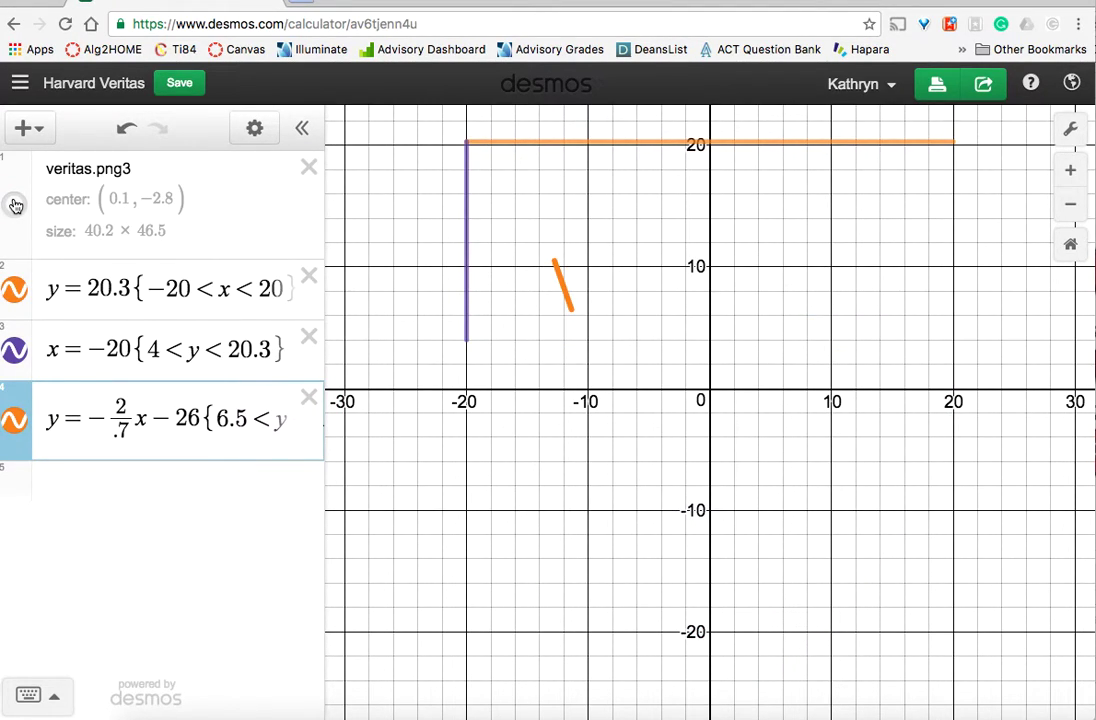
{"action": "left_click", "coordinate": [15, 205]}
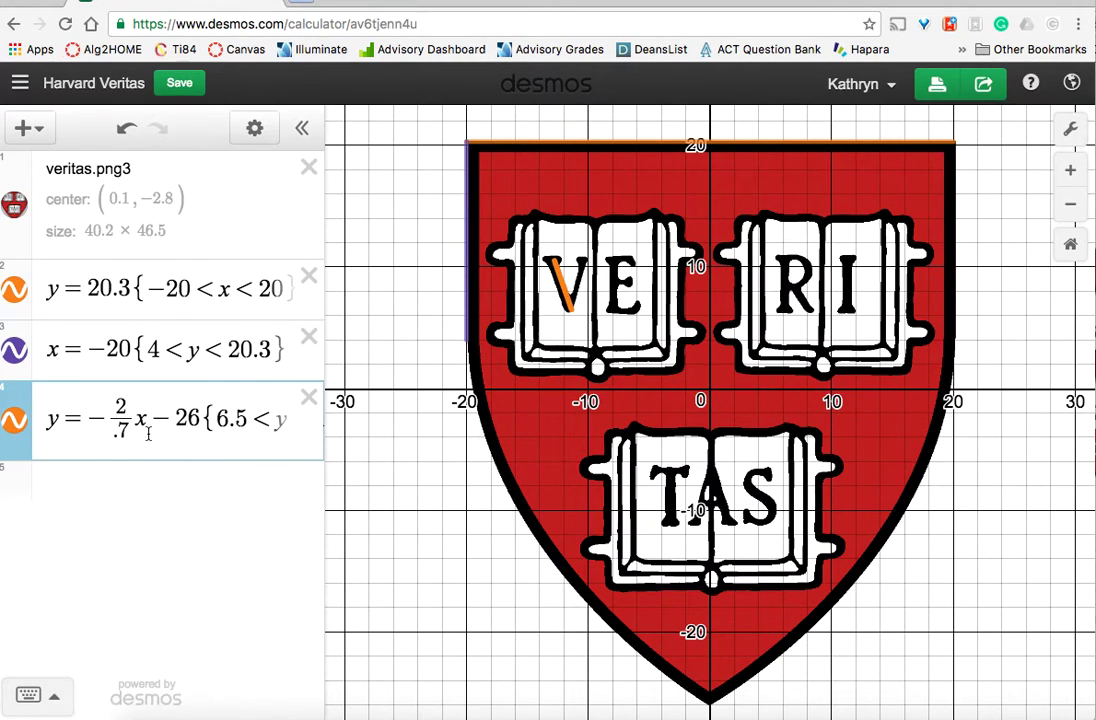
Add the line y = mx + b as a new expression with sliders for m and b, and color it green.
{"action": "left_click", "coordinate": [115, 485]}
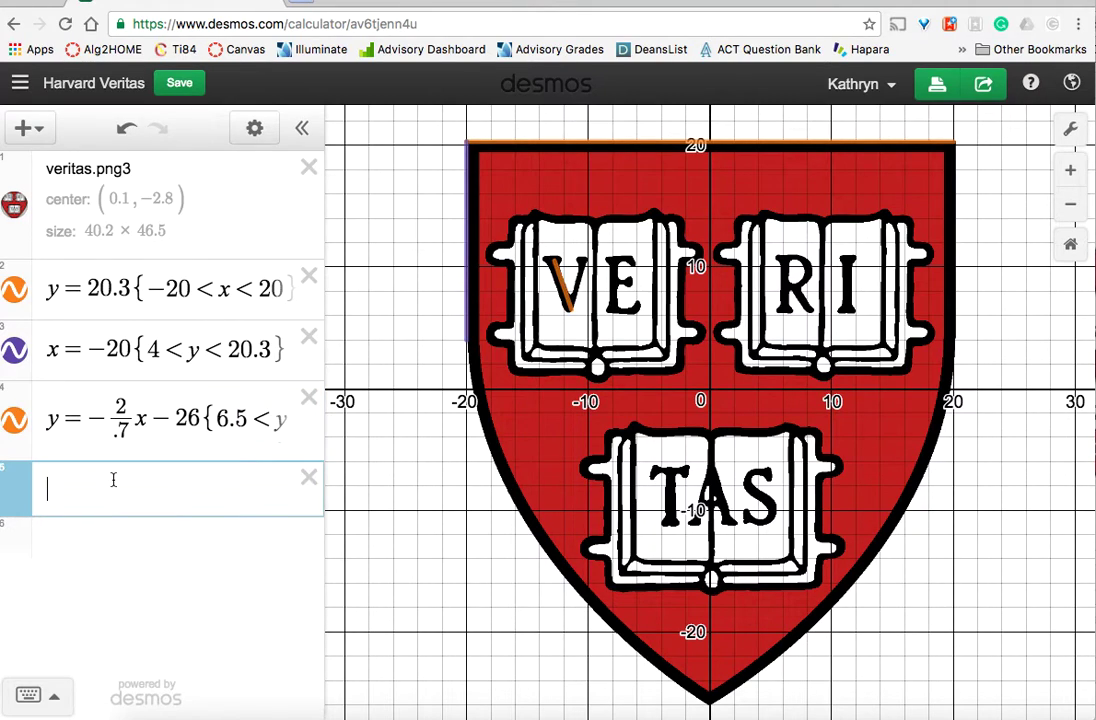
{"action": "type", "text": "y=m"}
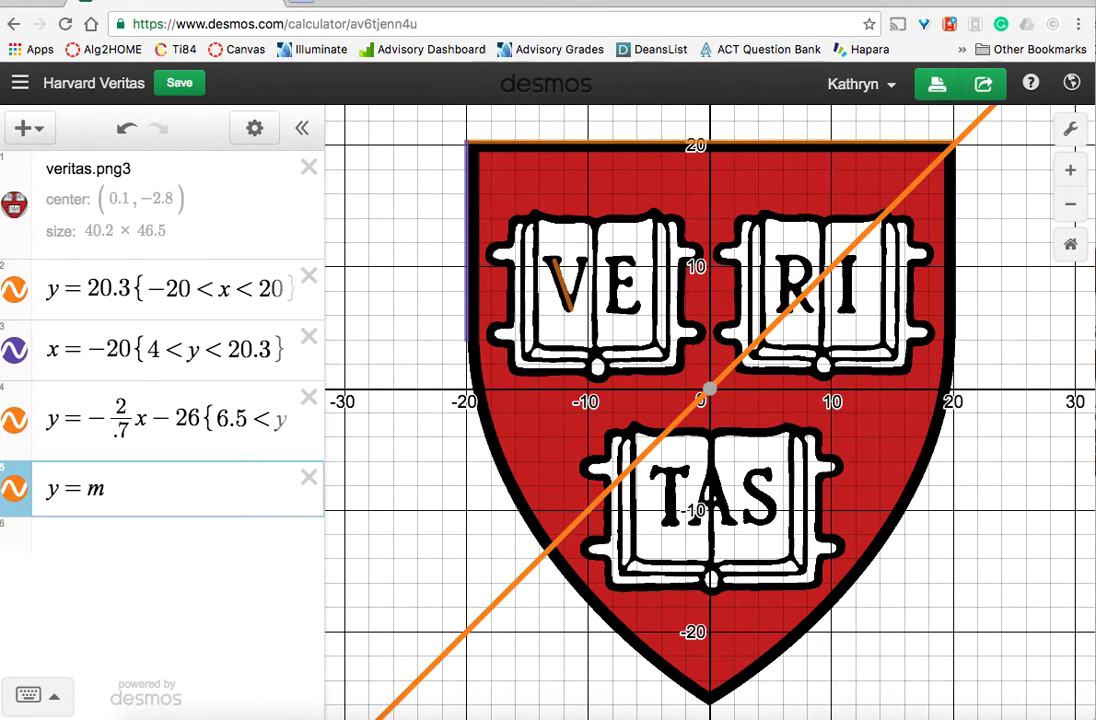
{"action": "type", "text": "c"}
{"action": "key", "text": "BackSpace"}
{"action": "type", "text": "x "}
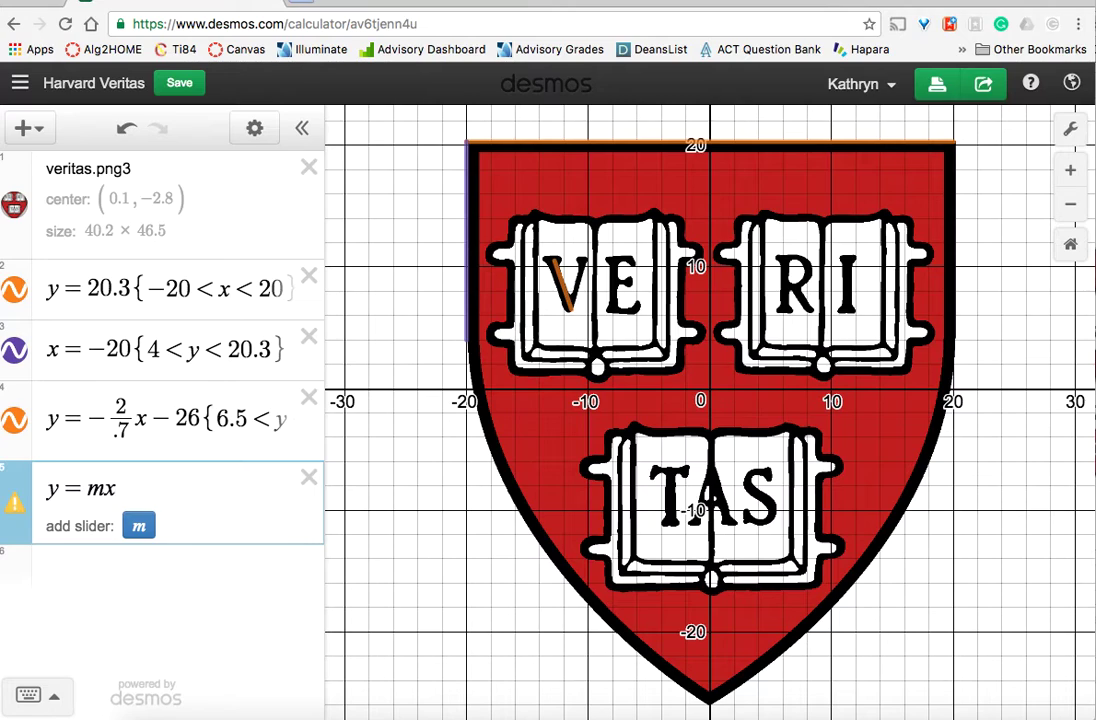
{"action": "type", "text": "+ b"}
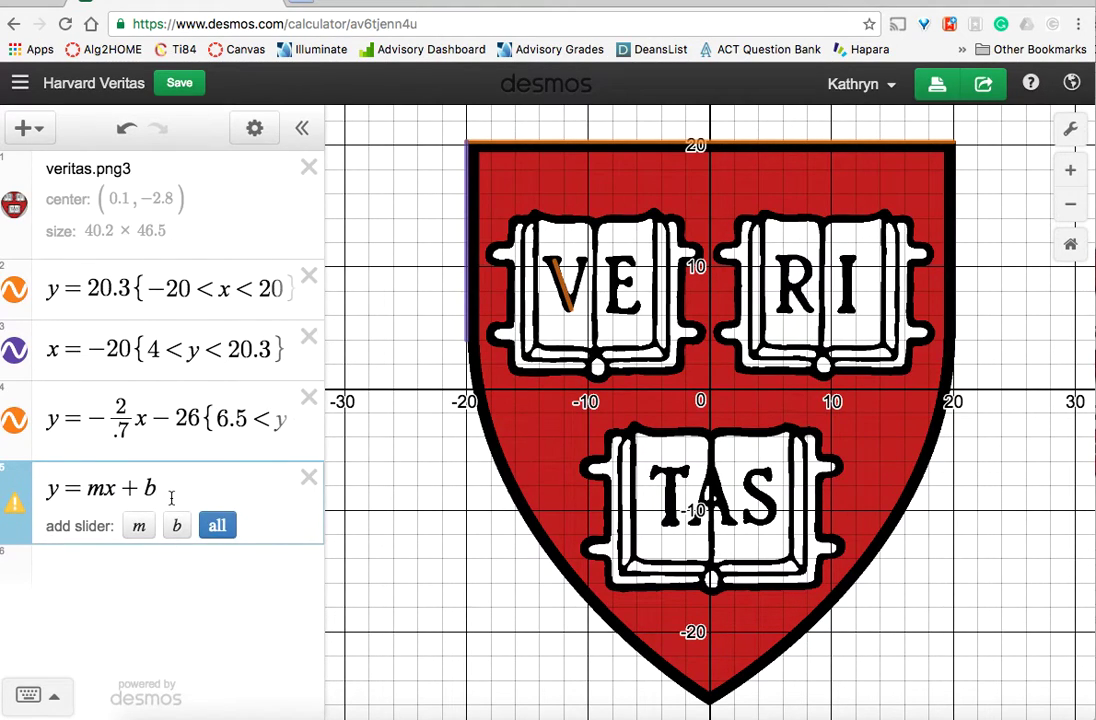
{"action": "left_click", "coordinate": [218, 526]}
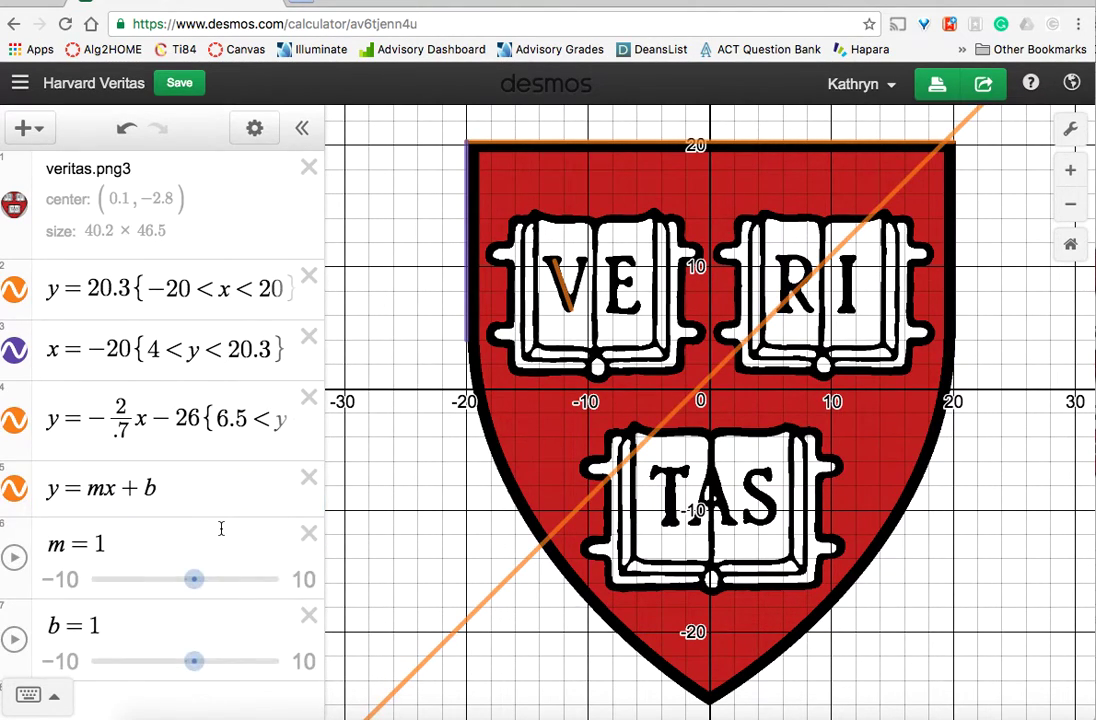
{"action": "left_click", "coordinate": [22, 492]}
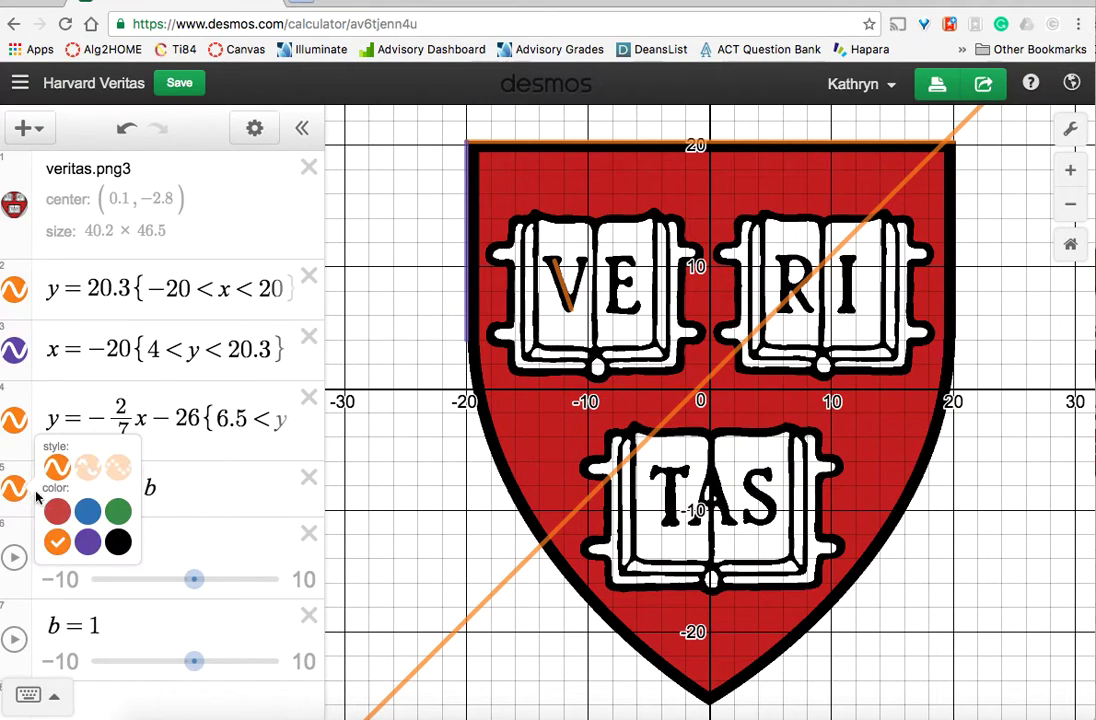
{"action": "left_click", "coordinate": [118, 511]}
Adjust the green line with its sliders, setting the slope m to -3.7 and the intercept b to -10.
{"action": "scroll", "coordinate": [254, 446], "scroll_direction": "down", "scroll_amount": 1}
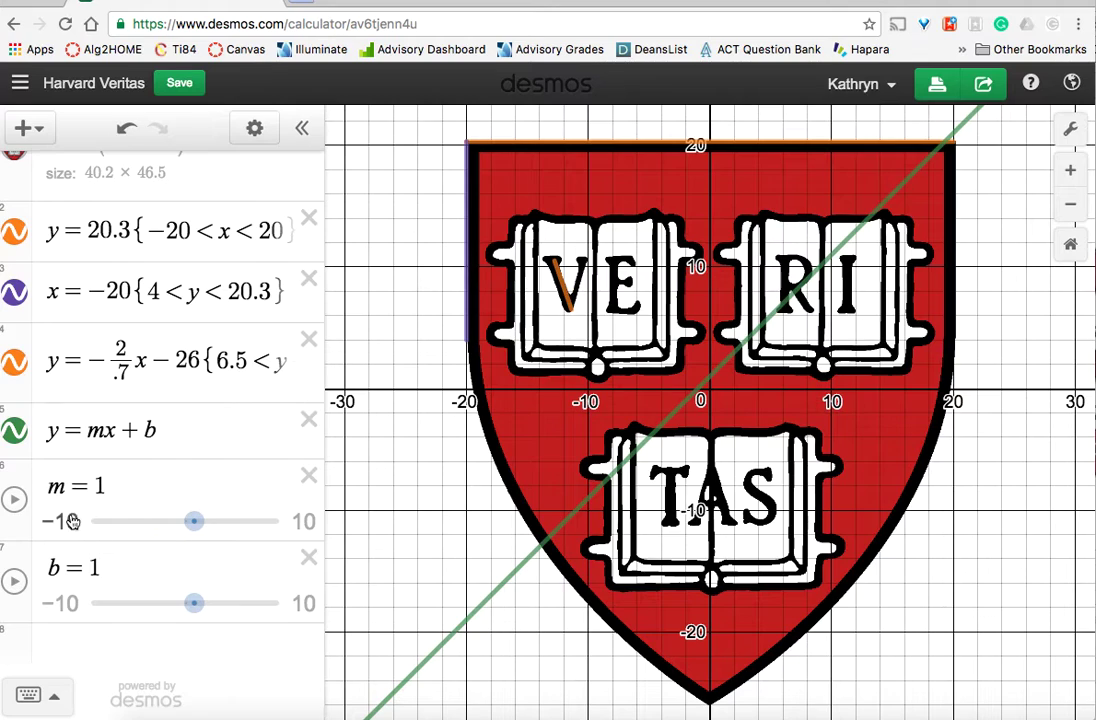
{"action": "left_click_drag", "start_coordinate": [199, 529], "coordinate": [164, 533]}
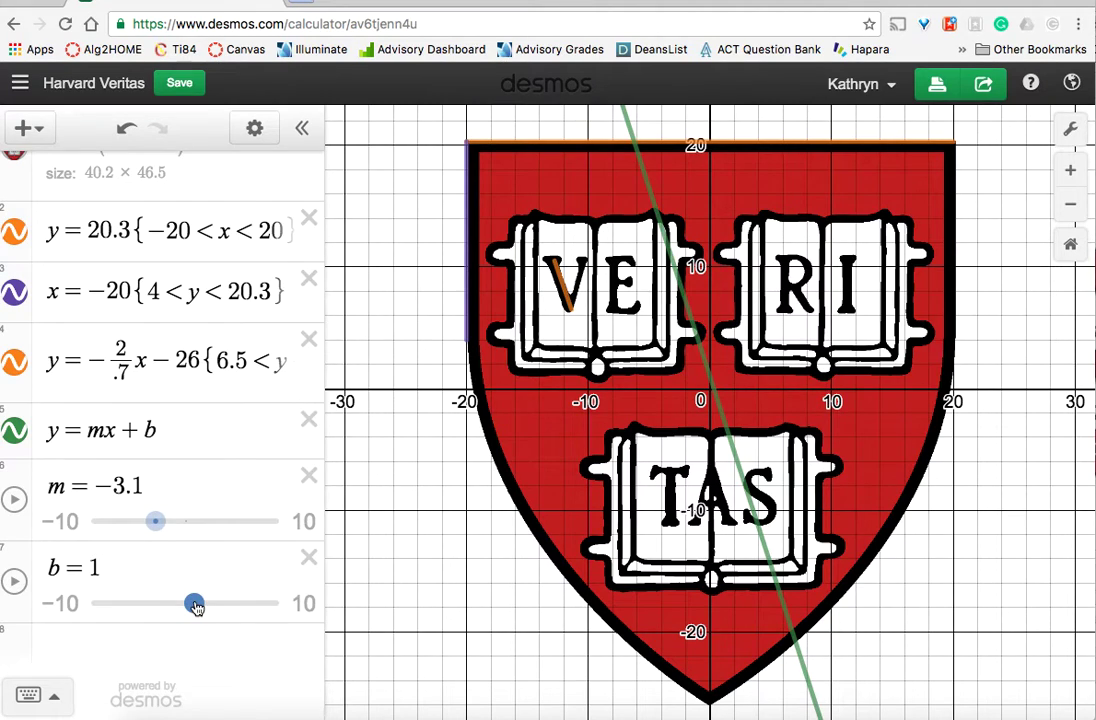
{"action": "left_click_drag", "start_coordinate": [194, 605], "coordinate": [81, 617]}
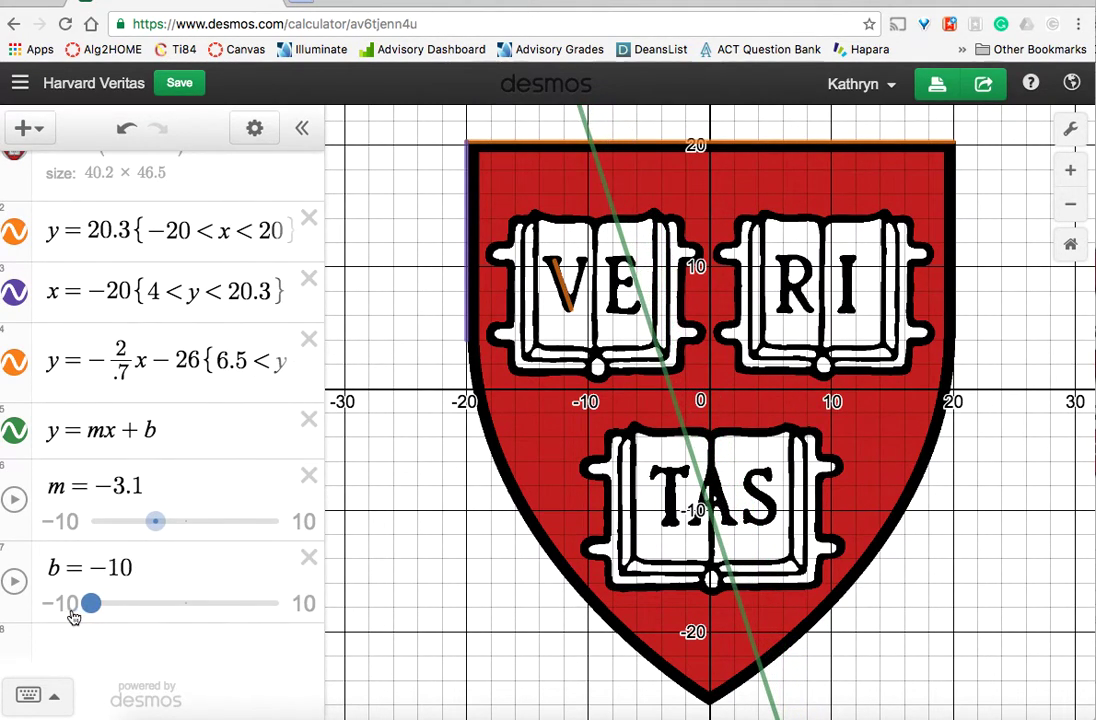
{"action": "left_click_drag", "start_coordinate": [155, 530], "coordinate": [151, 530]}
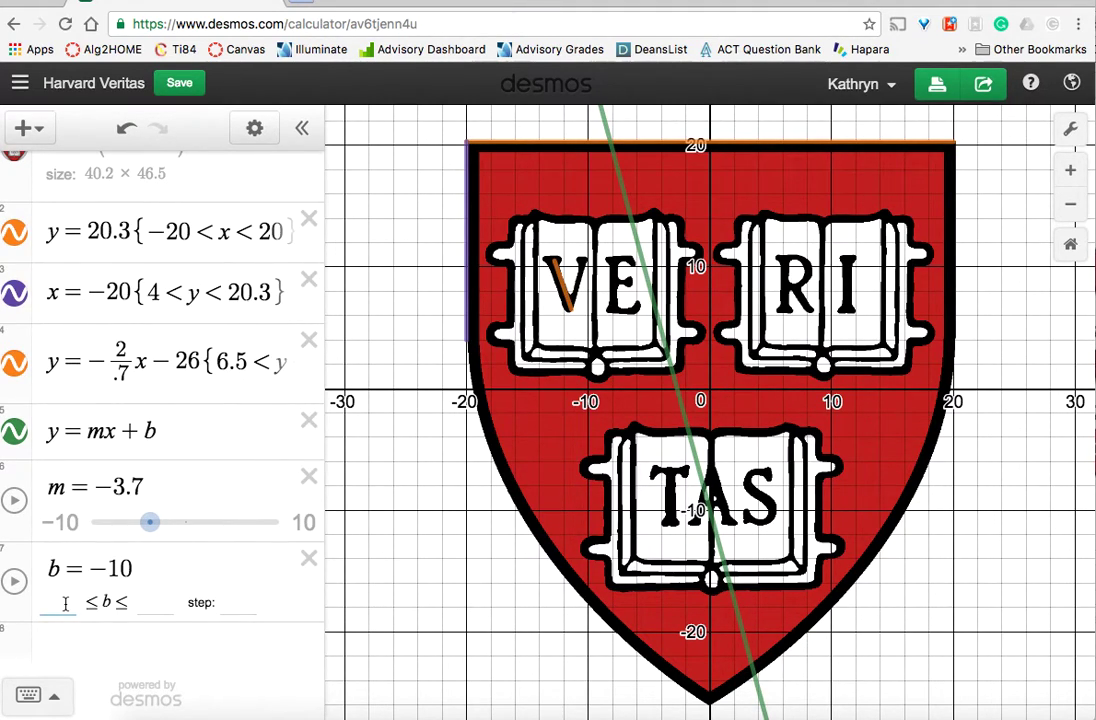
Set the b slider's minimum to -40 and adjust the sliders to m = -3 and b = -28 to fit the green line along the V.
{"action": "type", "text": "-40"}
{"action": "key", "text": "Return"}
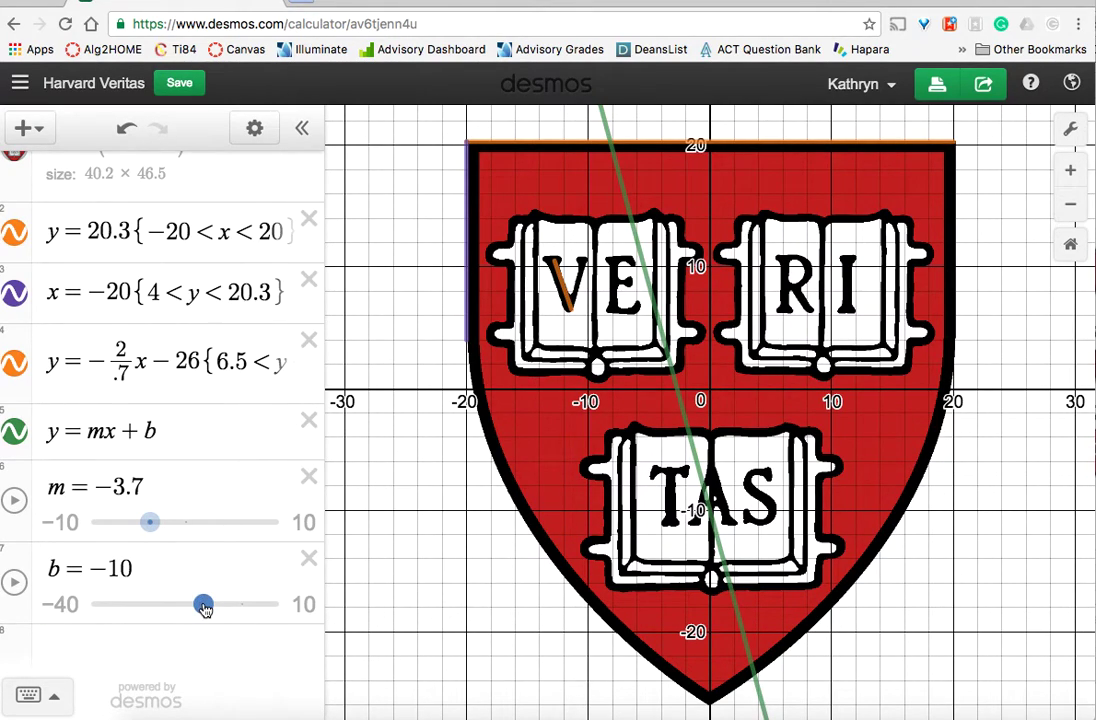
{"action": "left_click_drag", "start_coordinate": [204, 609], "coordinate": [108, 629]}
{"action": "left_click_drag", "start_coordinate": [150, 523], "coordinate": [160, 533]}
{"action": "left_click_drag", "start_coordinate": [108, 604], "coordinate": [138, 608]}
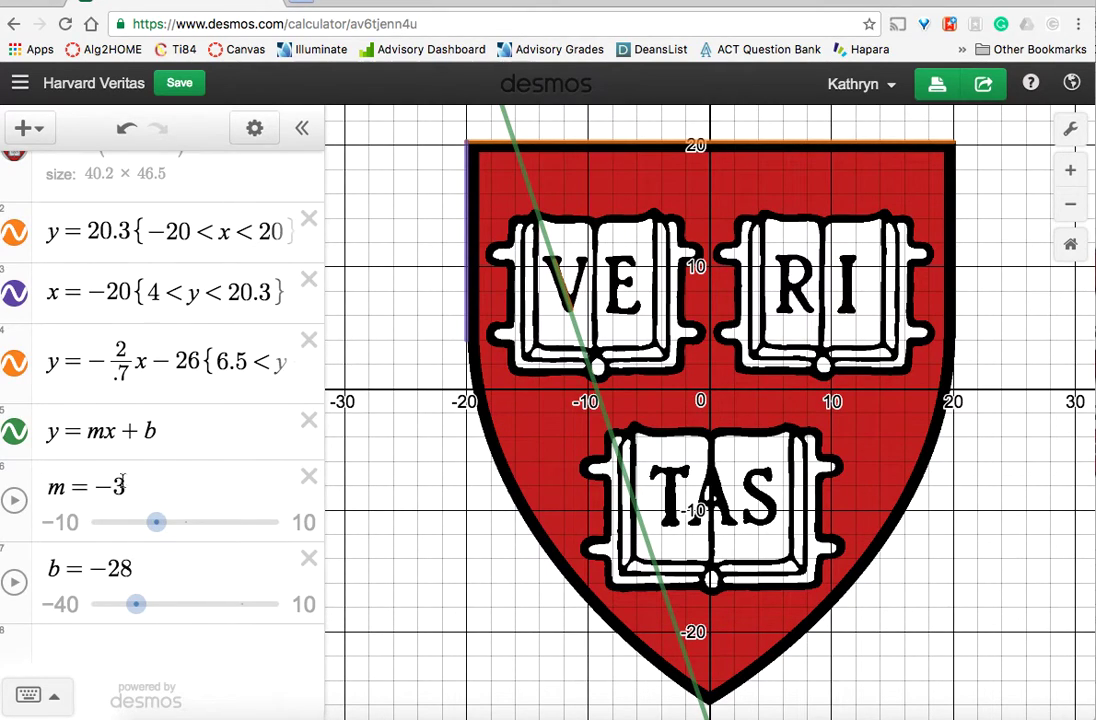
Replace m with -3 and b with -28 in the green line's equation so it reads y = -3x + -28.
{"action": "left_click_drag", "start_coordinate": [125, 486], "coordinate": [81, 482]}
{"action": "left_click", "coordinate": [103, 431]}
{"action": "key", "text": "BackSpace"}
{"action": "type", "text": "-3"}
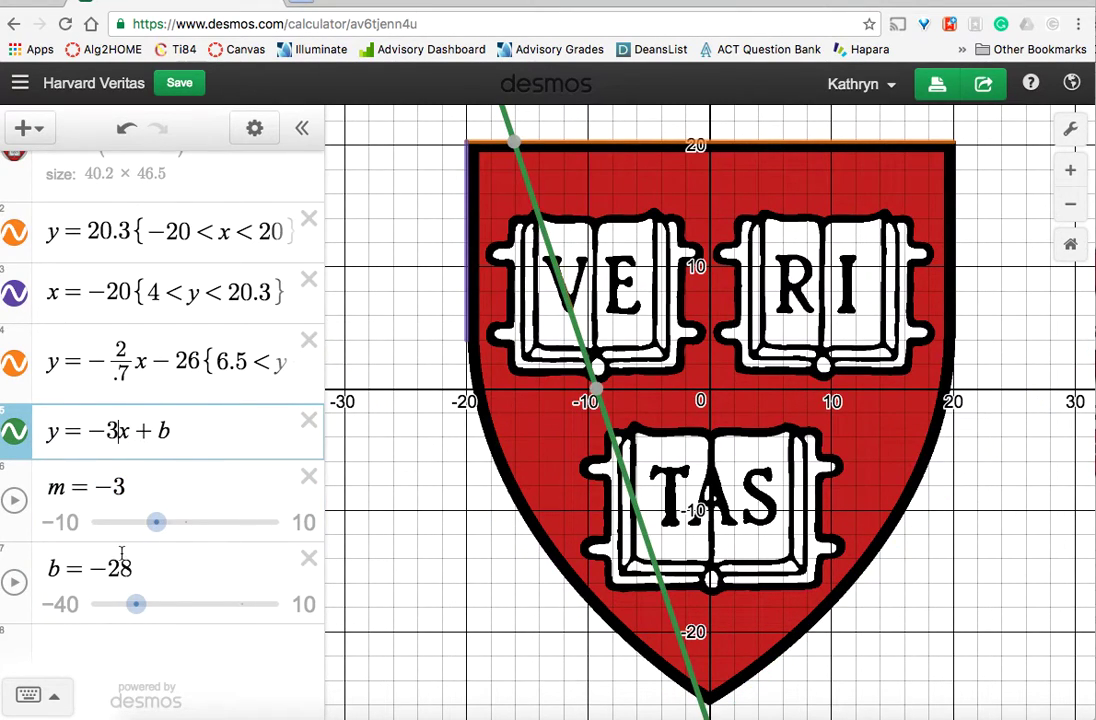
{"action": "left_click", "coordinate": [132, 566]}
{"action": "left_click_drag", "start_coordinate": [132, 566], "coordinate": [88, 567]}
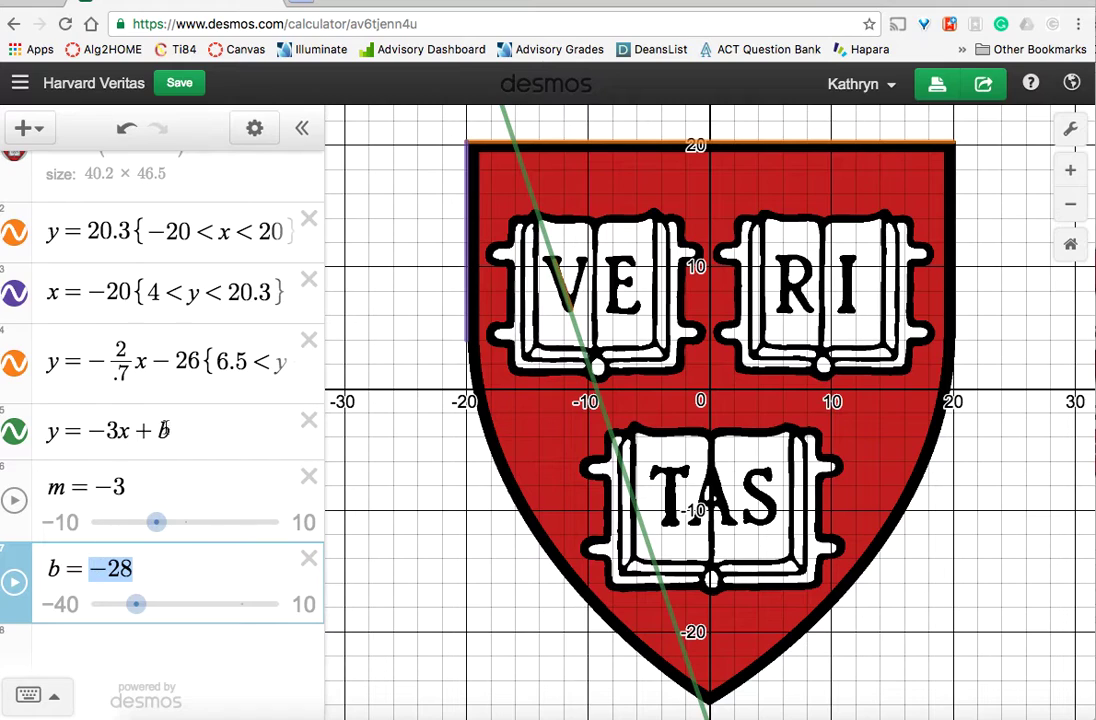
{"action": "left_click", "coordinate": [173, 431]}
{"action": "key", "text": "BackSpace"}
{"action": "type", "text": "-28"}
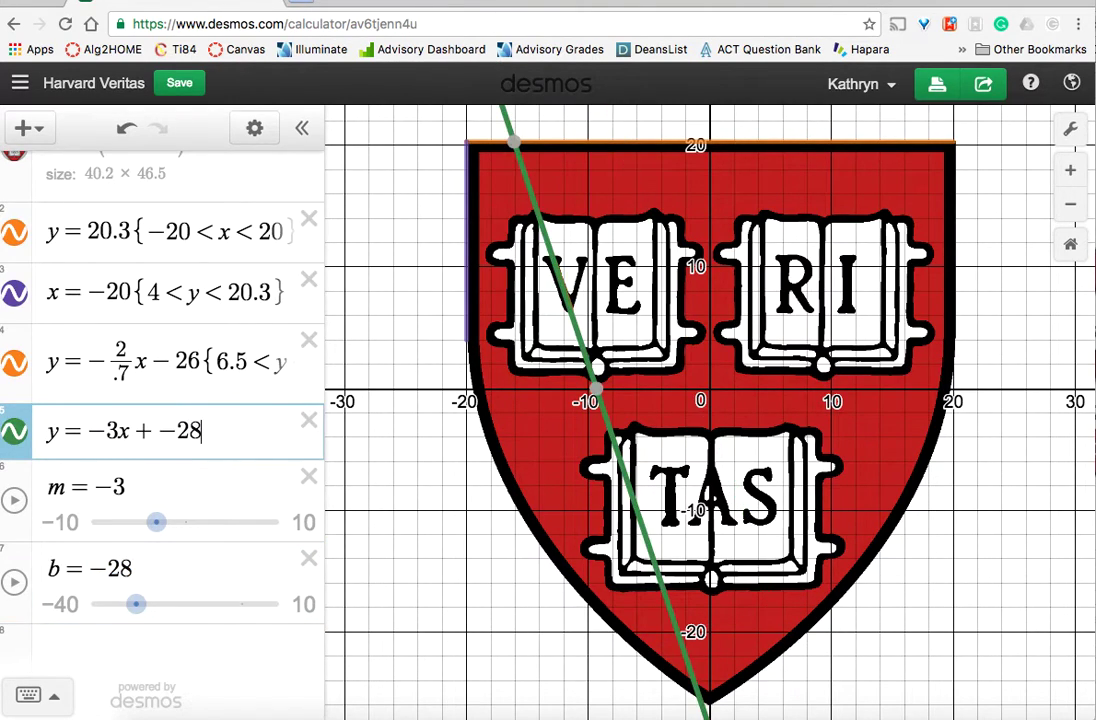
Delete the m and b slider expressions from the list.
{"action": "left_click_drag", "start_coordinate": [157, 524], "coordinate": [267, 521]}
{"action": "left_click", "coordinate": [308, 477]}
{"action": "left_click", "coordinate": [308, 533]}
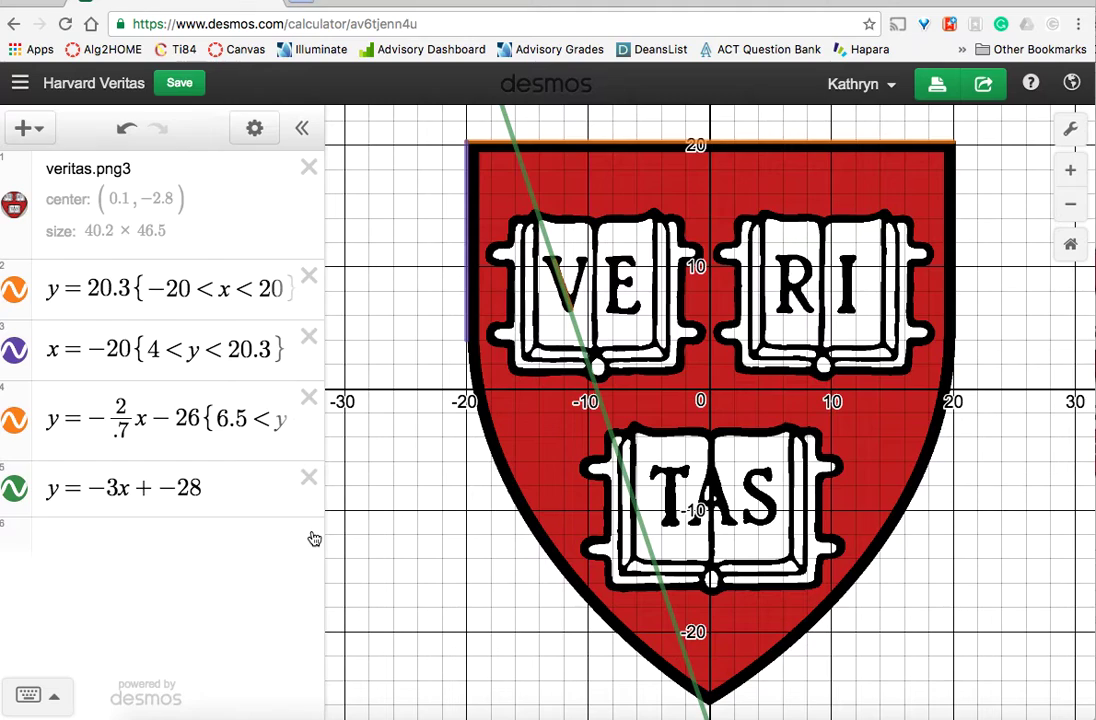